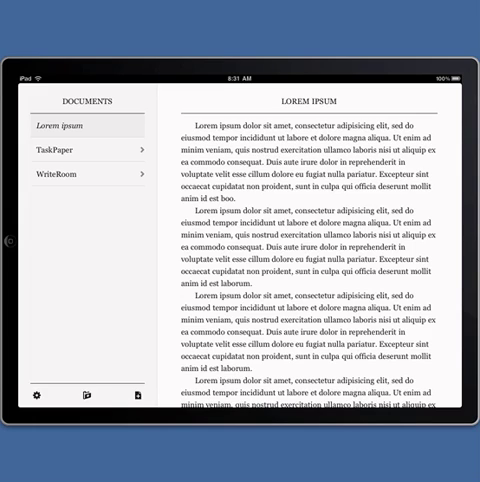
Step: Create a new folder in the sidebar and name it 'My folder'
{"action": "left_click", "coordinate": [86, 396]}
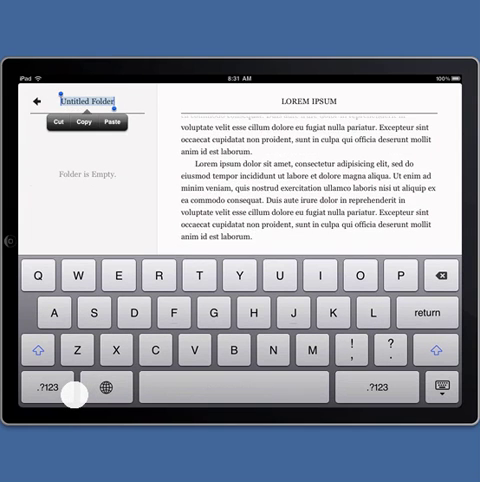
{"action": "type", "text": "My folder"}
{"action": "key", "text": "Return"}
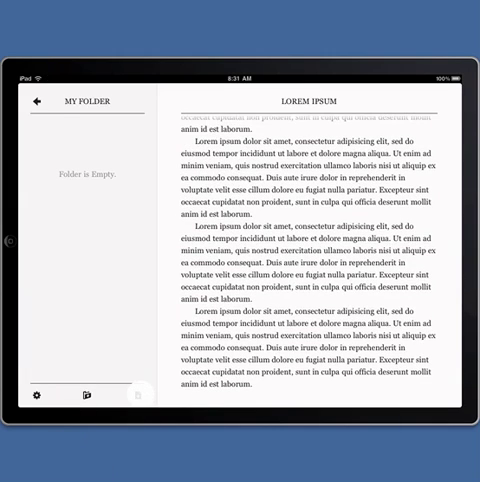
Step: Add a file titled 'My new file' inside My folder, with body text 'Hello world.'
{"action": "left_click", "coordinate": [140, 395]}
{"action": "type", "text": "my"}
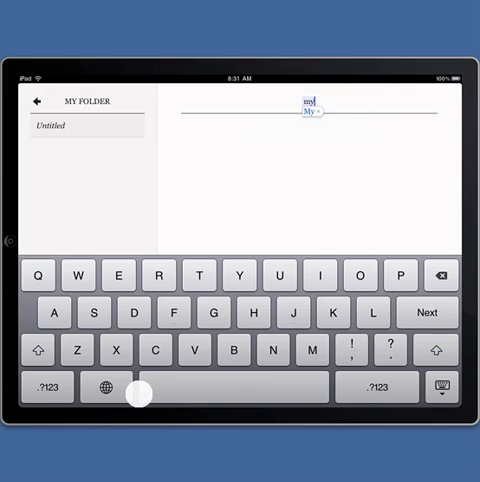
{"action": "type", "text": " new file"}
{"action": "key", "text": "Return"}
{"action": "type", "text": "Hel"}
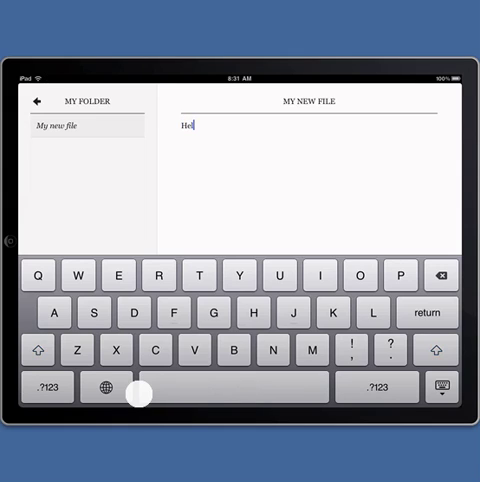
{"action": "type", "text": "lo world."}
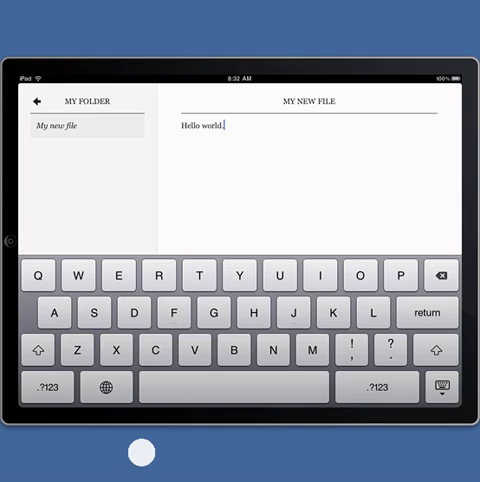
Step: Rotate the iPad to portrait, then hide and reshow the folder list
{"action": "key", "text": "super+Left"}
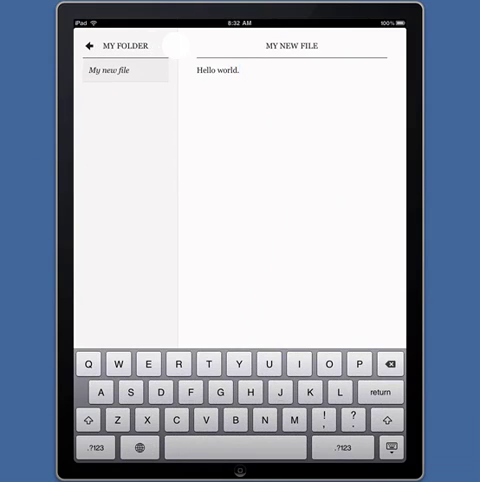
{"action": "left_click", "coordinate": [176, 45]}
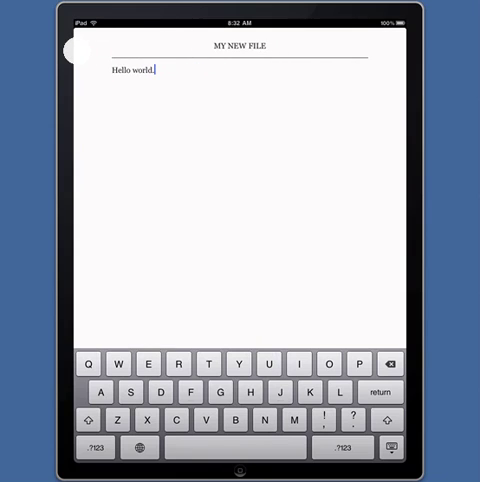
{"action": "left_click", "coordinate": [78, 50]}
Step: Go back to the top-level Documents list, open Lorem ipsum, and hide then reshow the list
{"action": "left_click", "coordinate": [88, 45]}
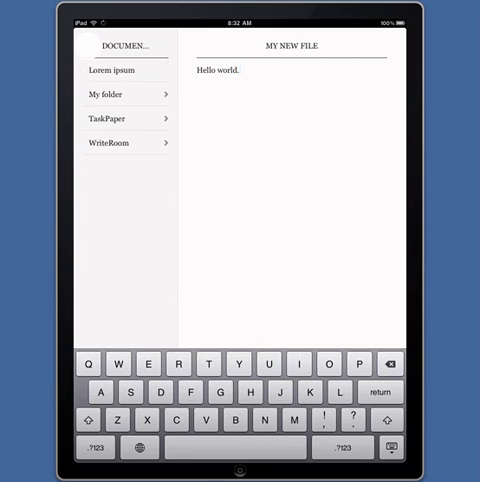
{"action": "left_click", "coordinate": [112, 70]}
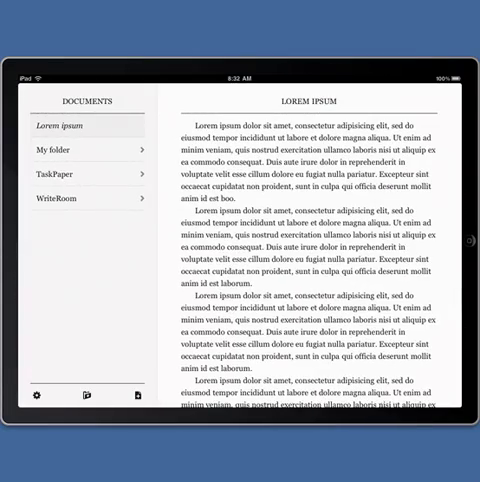
{"action": "left_click", "coordinate": [150, 100]}
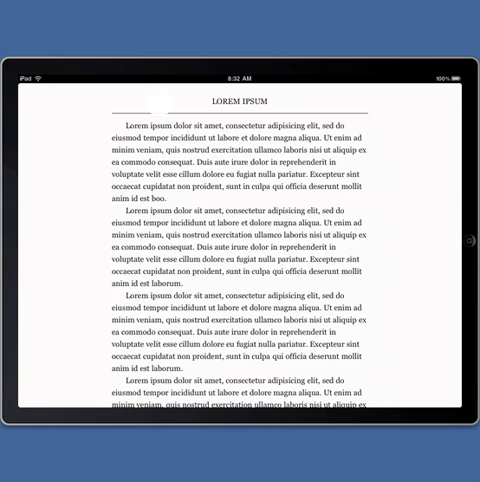
{"action": "left_click", "coordinate": [22, 102]}
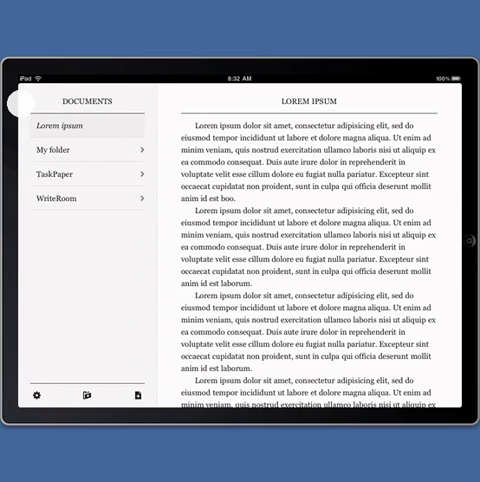